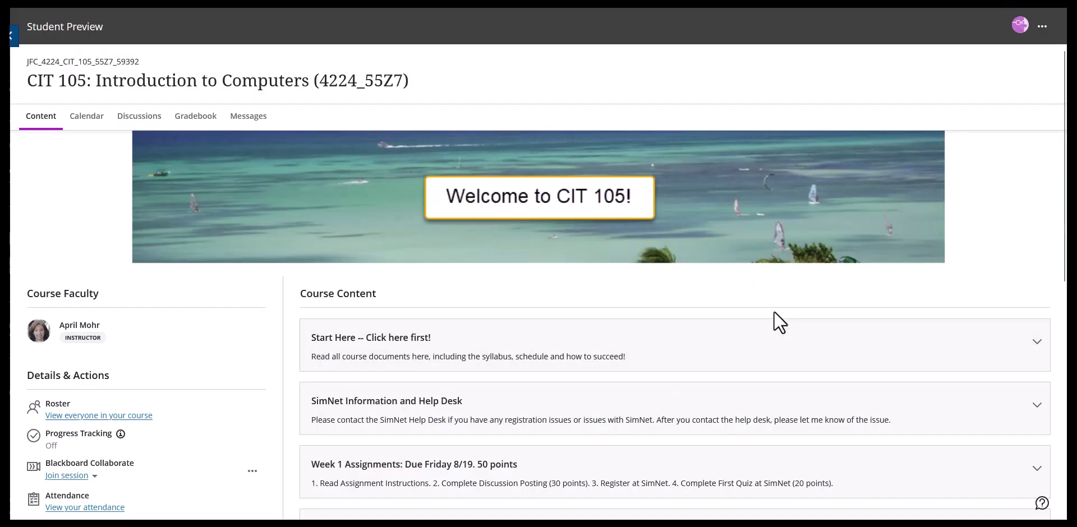
Scroll down the Blackboard course Content page to the Week 7 Assignments folder.
{"action": "scroll", "coordinate": [774, 322], "scroll_direction": "down", "scroll_amount": 1}
{"action": "scroll", "coordinate": [774, 323], "scroll_direction": "down", "scroll_amount": 3}
{"action": "scroll", "coordinate": [774, 323], "scroll_direction": "down", "scroll_amount": 1}
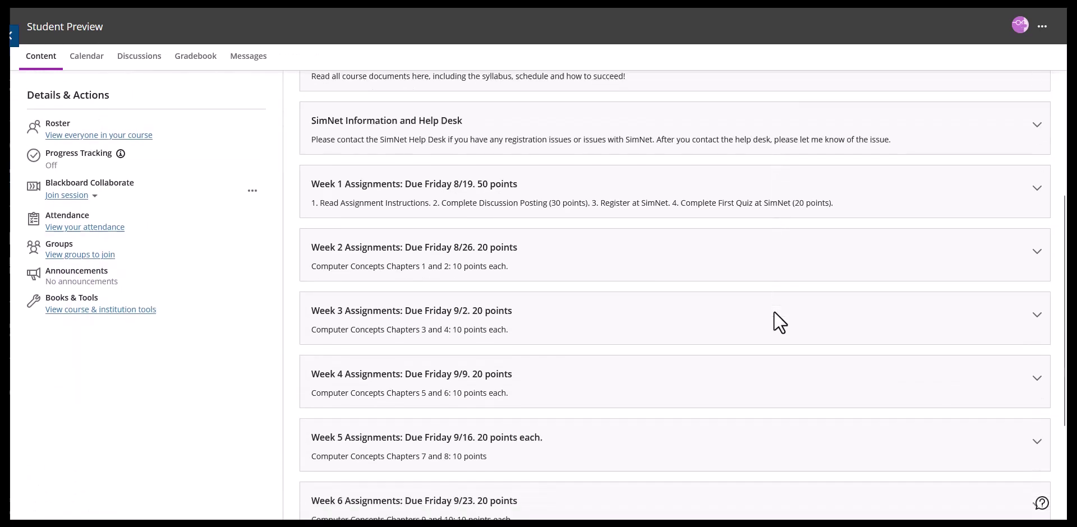
{"action": "scroll", "coordinate": [774, 322], "scroll_direction": "down", "scroll_amount": 2}
{"action": "scroll", "coordinate": [774, 312], "scroll_direction": "down", "scroll_amount": 1}
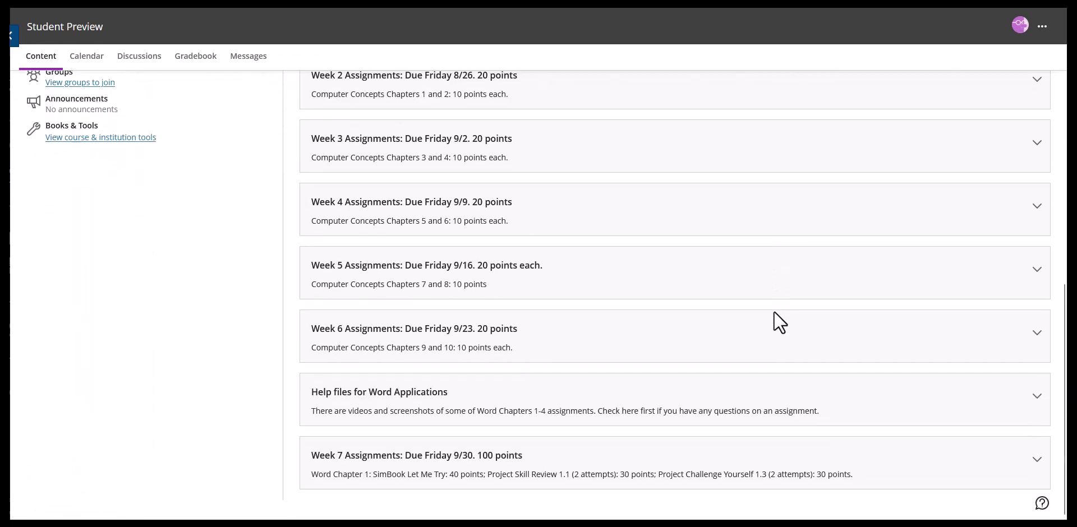
{"action": "scroll", "coordinate": [777, 325], "scroll_direction": "down", "scroll_amount": 1}
{"action": "scroll", "coordinate": [777, 326], "scroll_direction": "down", "scroll_amount": 1}
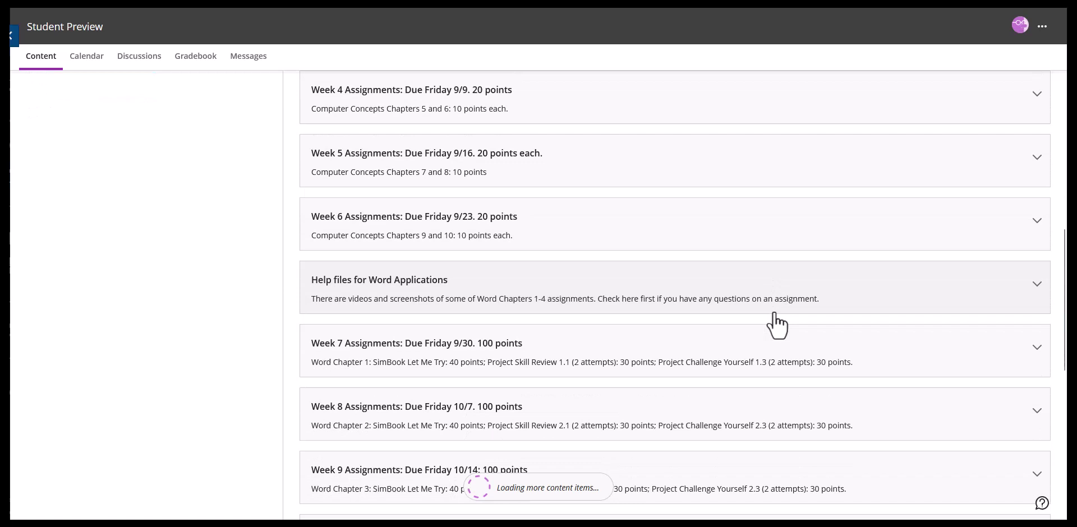
{"action": "scroll", "coordinate": [777, 324], "scroll_direction": "down", "scroll_amount": 3}
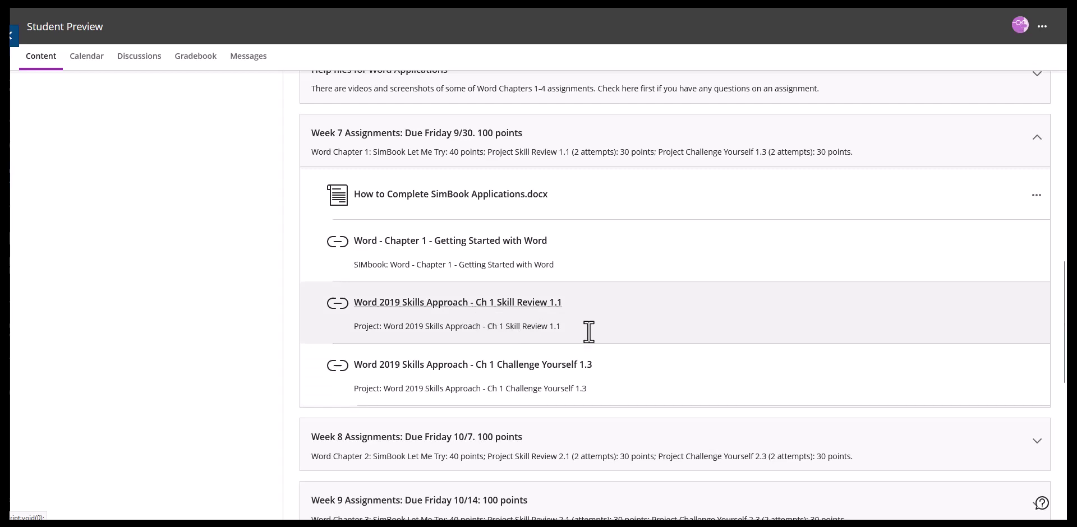
Open Skill Review 1.1 in SIMnet, download its start file and open the brochure .docx.
{"action": "left_click", "coordinate": [789, 361]}
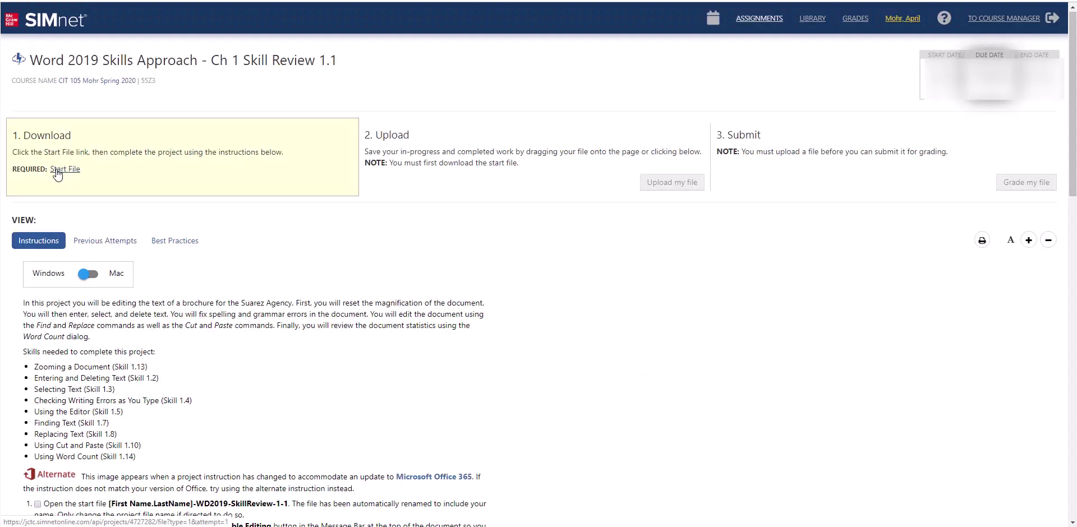
{"action": "left_click", "coordinate": [65, 170]}
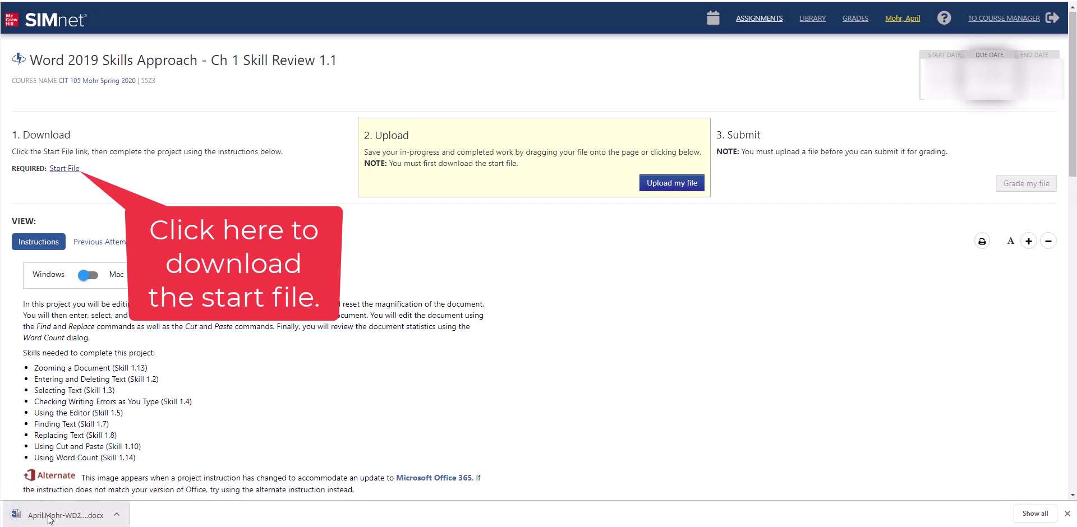
{"action": "left_click", "coordinate": [49, 518]}
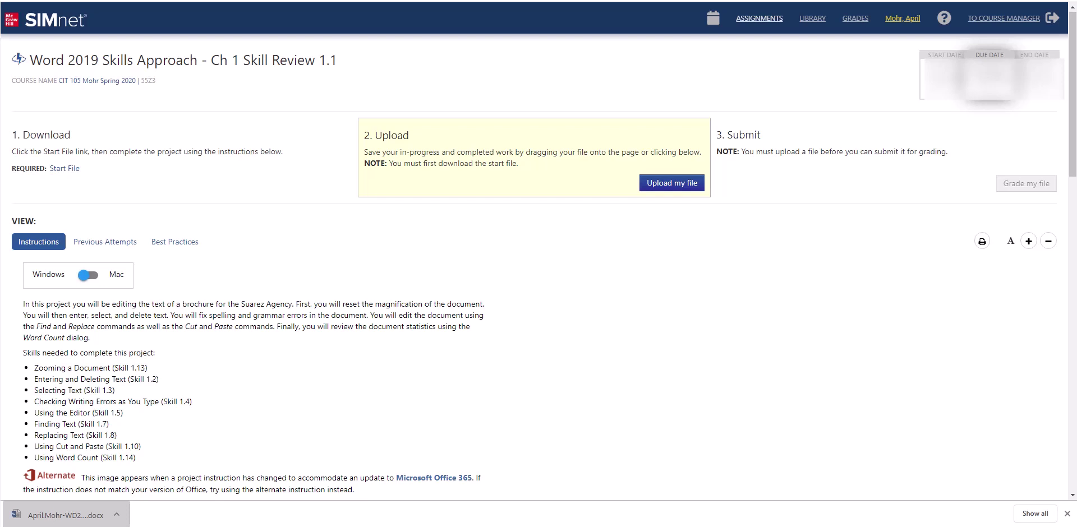
Dock the brochure window on the right and toggle the instructions between Mac and Windows.
{"action": "left_click_drag", "start_coordinate": [716, 23], "coordinate": [861, 35]}
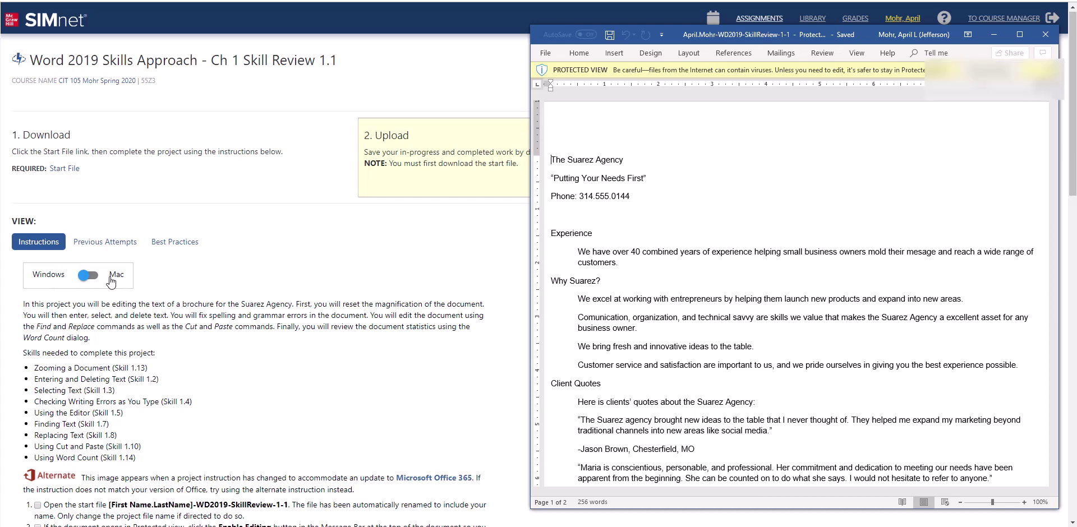
{"action": "left_click", "coordinate": [118, 282]}
{"action": "left_click", "coordinate": [55, 276]}
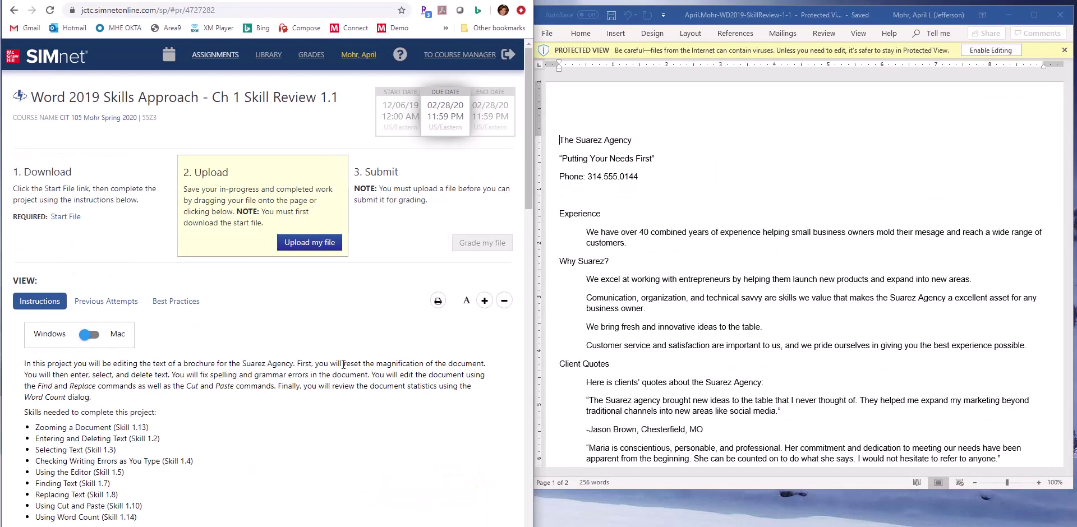
{"action": "scroll", "coordinate": [273, 400], "scroll_direction": "down", "scroll_amount": 3}
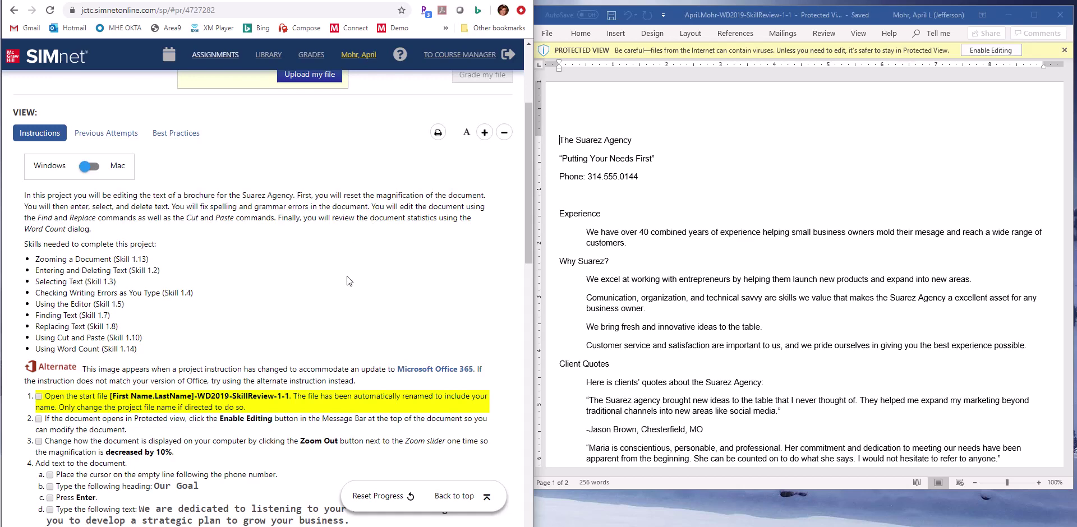
{"action": "scroll", "coordinate": [348, 281], "scroll_direction": "down", "scroll_amount": 1}
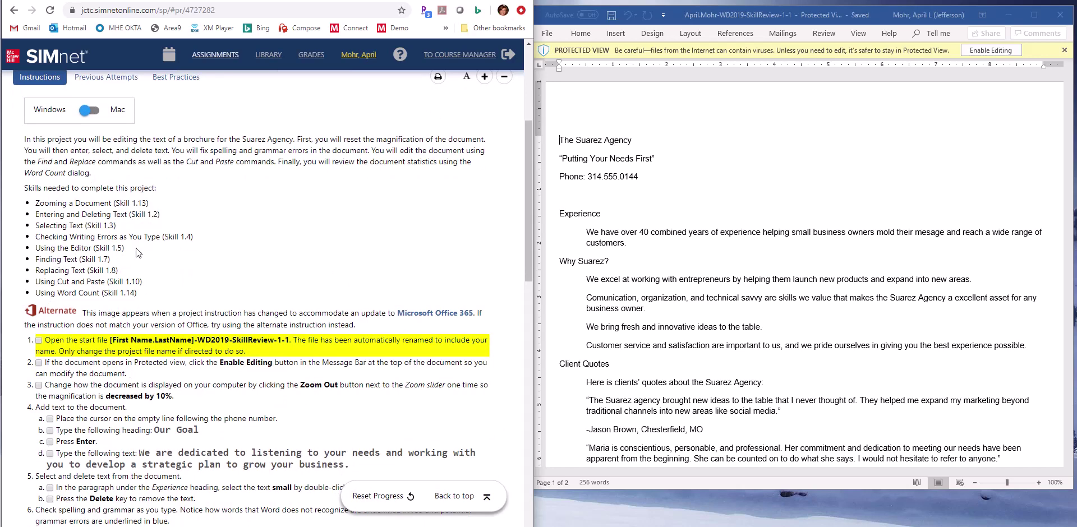
{"action": "scroll", "coordinate": [269, 265], "scroll_direction": "down", "scroll_amount": 1}
{"action": "scroll", "coordinate": [270, 265], "scroll_direction": "down", "scroll_amount": 1}
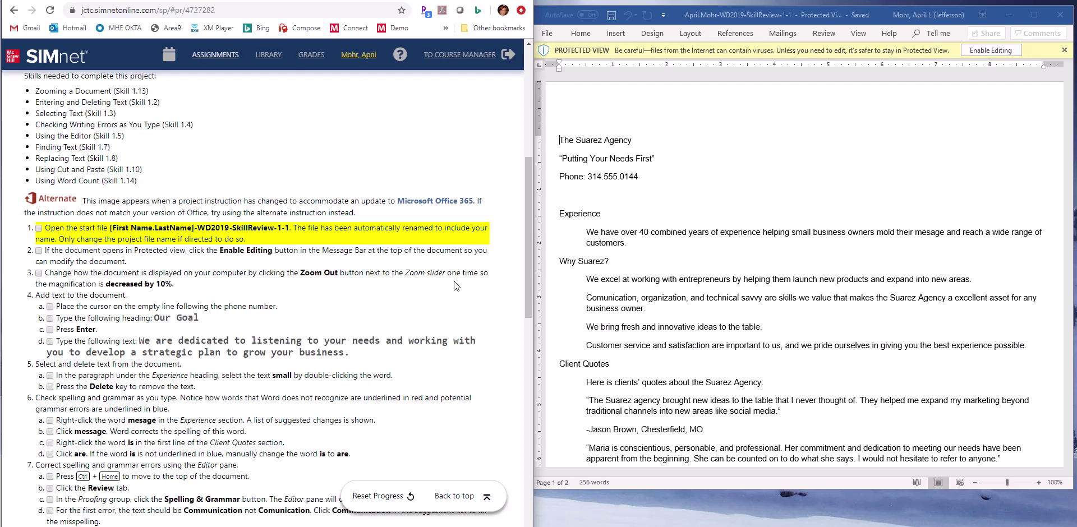
{"action": "mouse_move", "coordinate": [526, 284]}
{"action": "left_mouse_down"}
{"action": "mouse_move", "coordinate": [530, 234]}
{"action": "mouse_move", "coordinate": [526, 297]}
{"action": "left_mouse_up"}
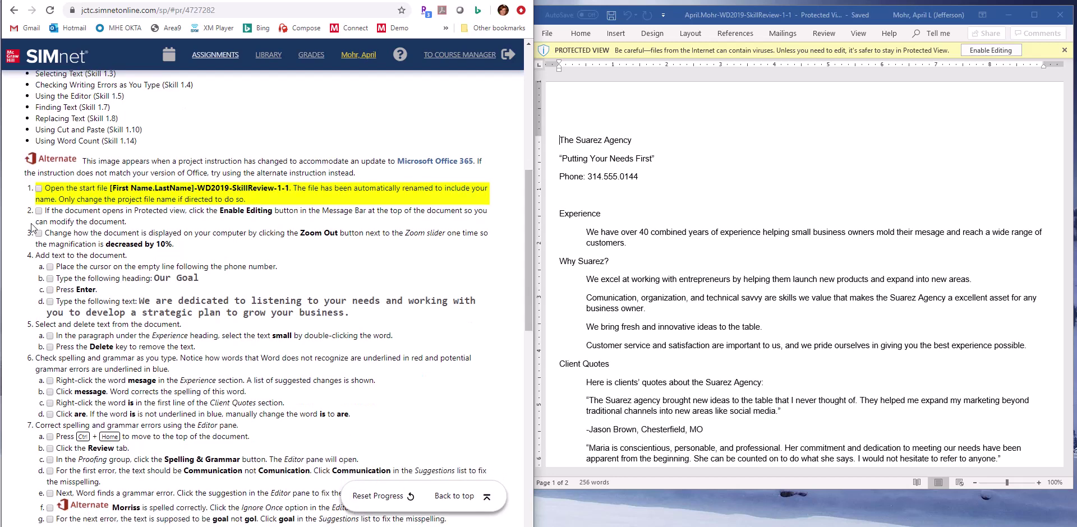
Enable editing on the brochure, zoom out to 90%, and check off SIMnet steps 1–3.
{"action": "left_click", "coordinate": [38, 189]}
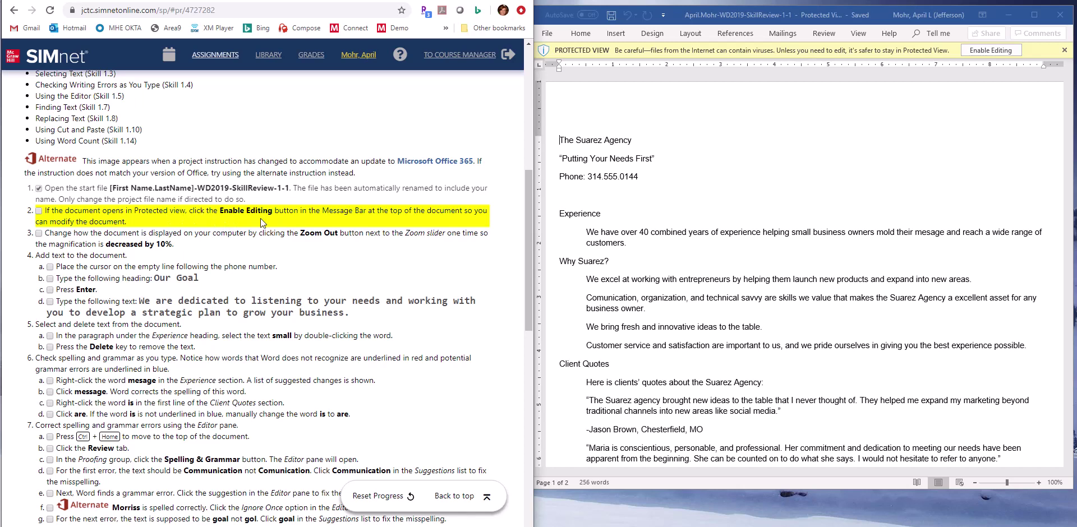
{"action": "left_click", "coordinate": [987, 50]}
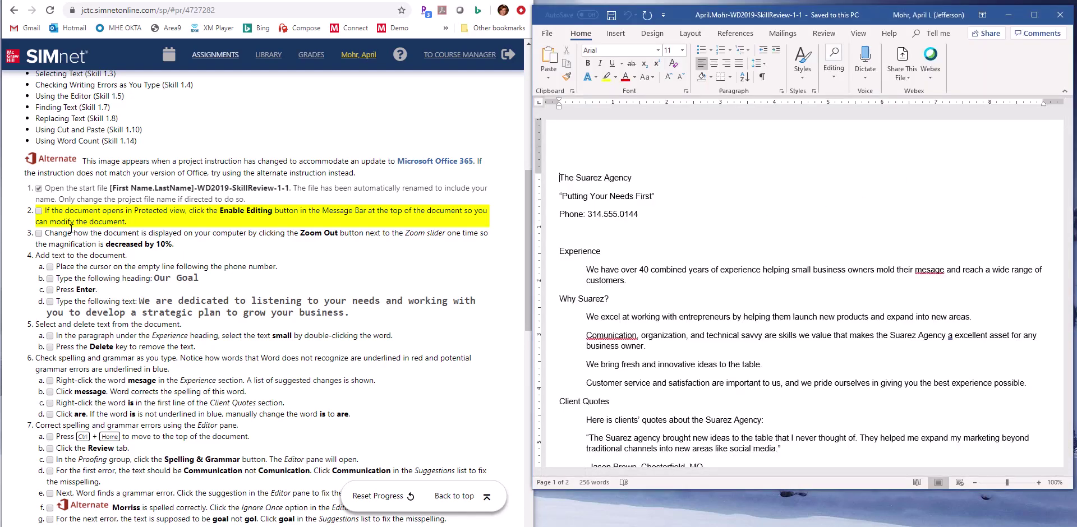
{"action": "left_click", "coordinate": [39, 211]}
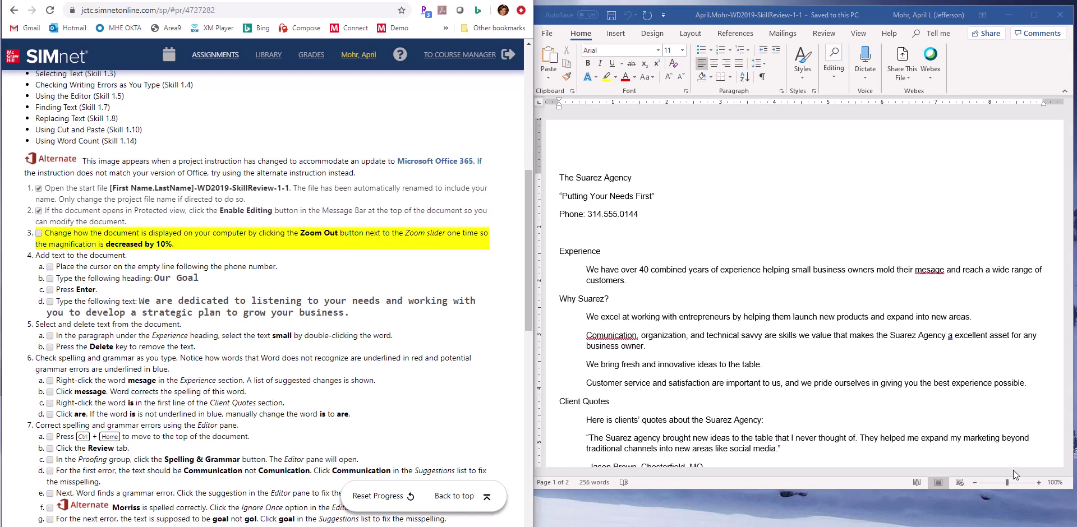
{"action": "left_click", "coordinate": [975, 482]}
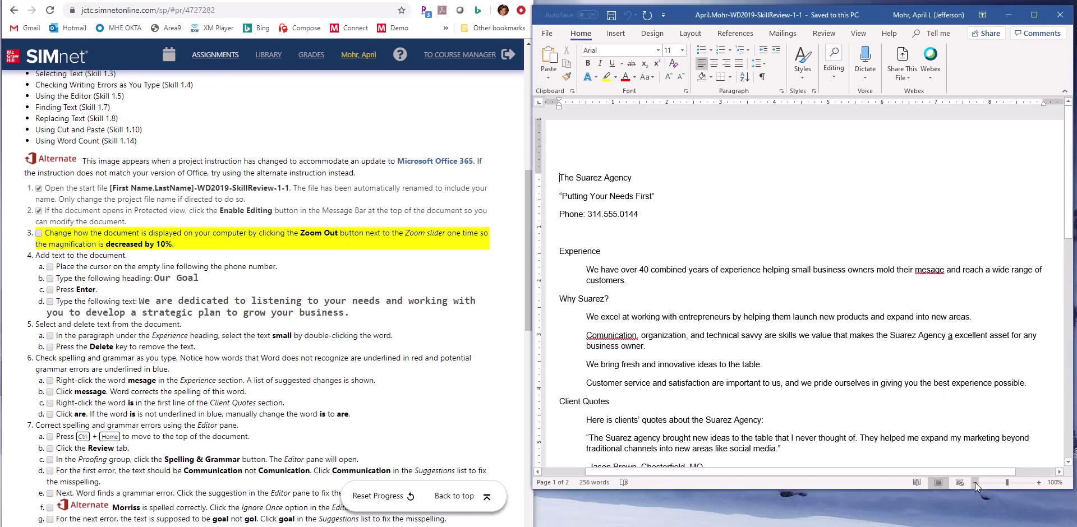
{"action": "left_click", "coordinate": [975, 482]}
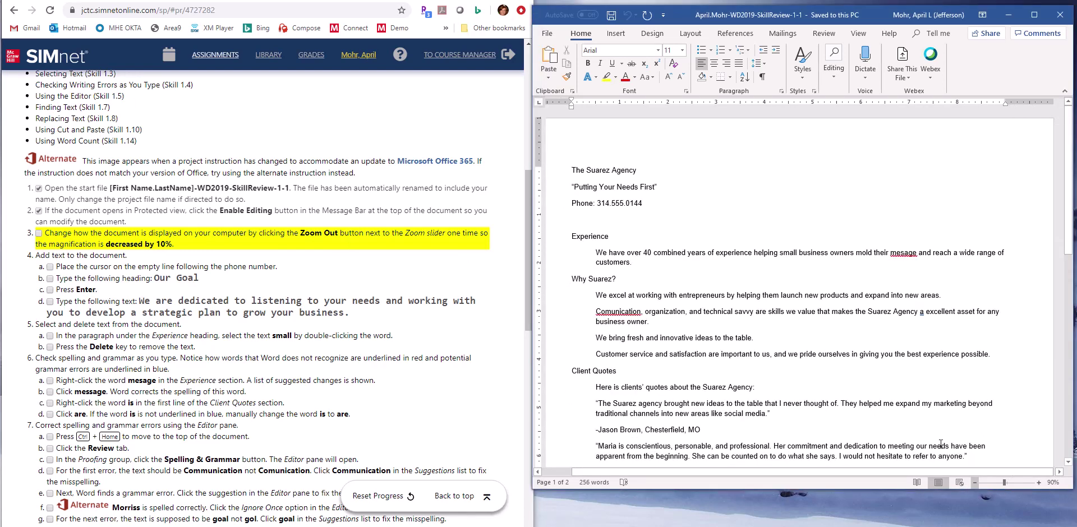
{"action": "left_click", "coordinate": [38, 236]}
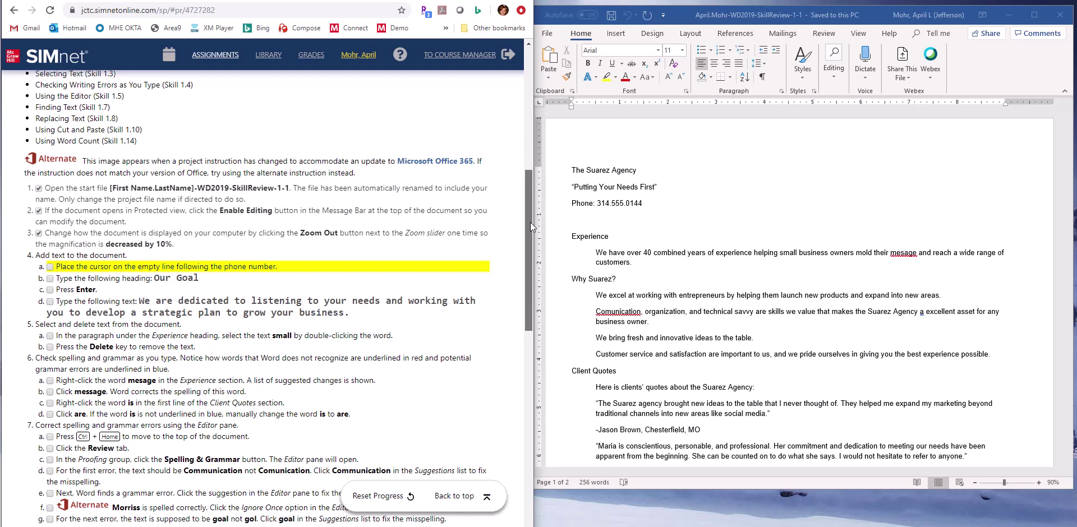
Scroll the SIMnet instructions down and back to review steps 4–10.
{"action": "left_click_drag", "start_coordinate": [530, 222], "coordinate": [536, 341]}
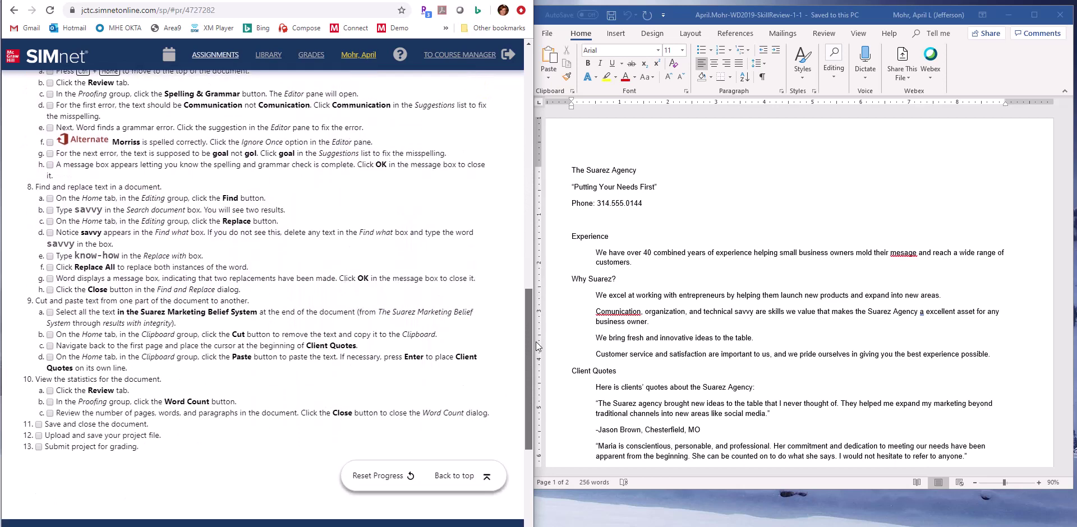
{"action": "left_click_drag", "start_coordinate": [536, 342], "coordinate": [533, 270]}
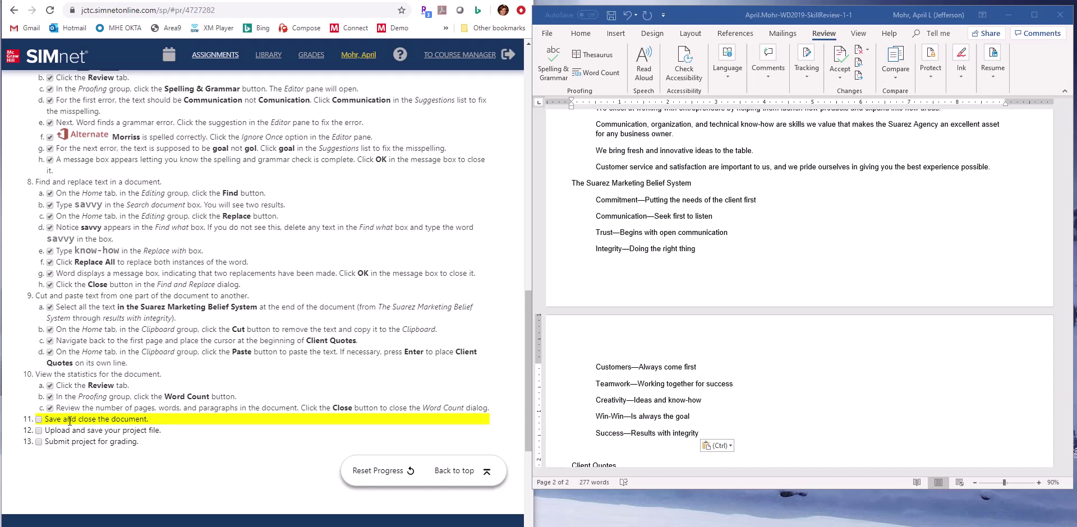
Save the edited Suarez Agency brochure from the File menu.
{"action": "left_click", "coordinate": [553, 36]}
{"action": "left_click", "coordinate": [550, 36]}
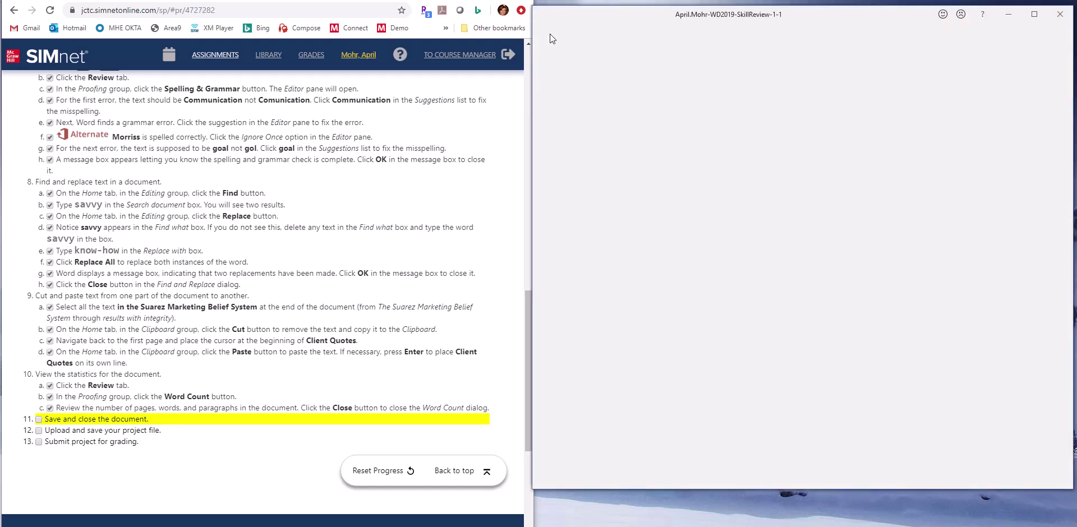
{"action": "left_click", "coordinate": [564, 161]}
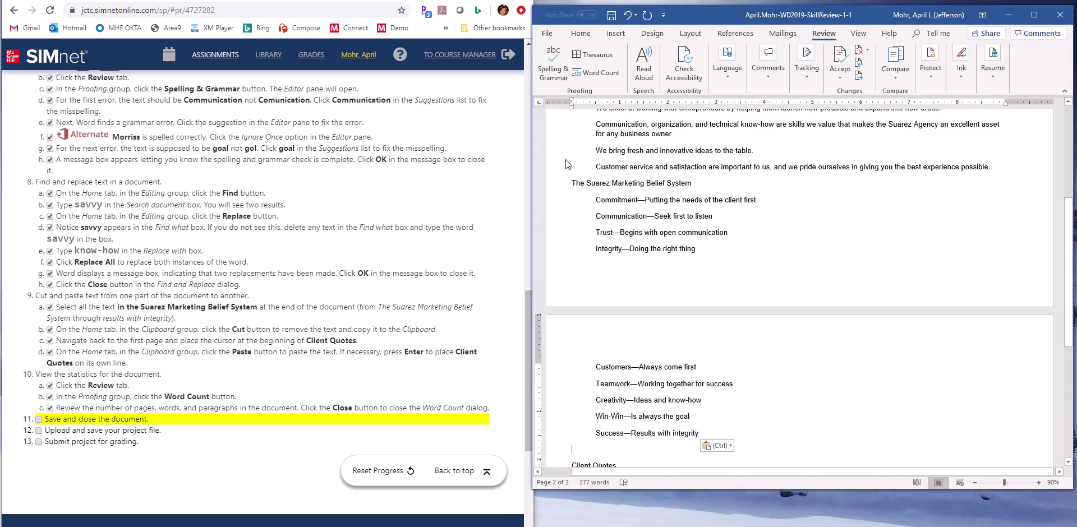
Close the brochure and narrow the Word window to widen the browser.
{"action": "left_click", "coordinate": [549, 35]}
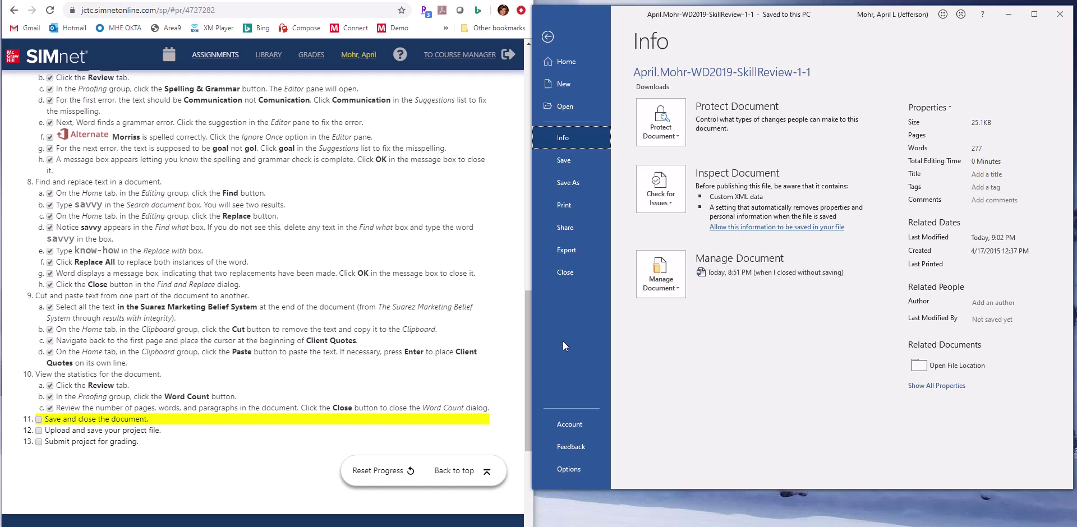
{"action": "left_click", "coordinate": [568, 275]}
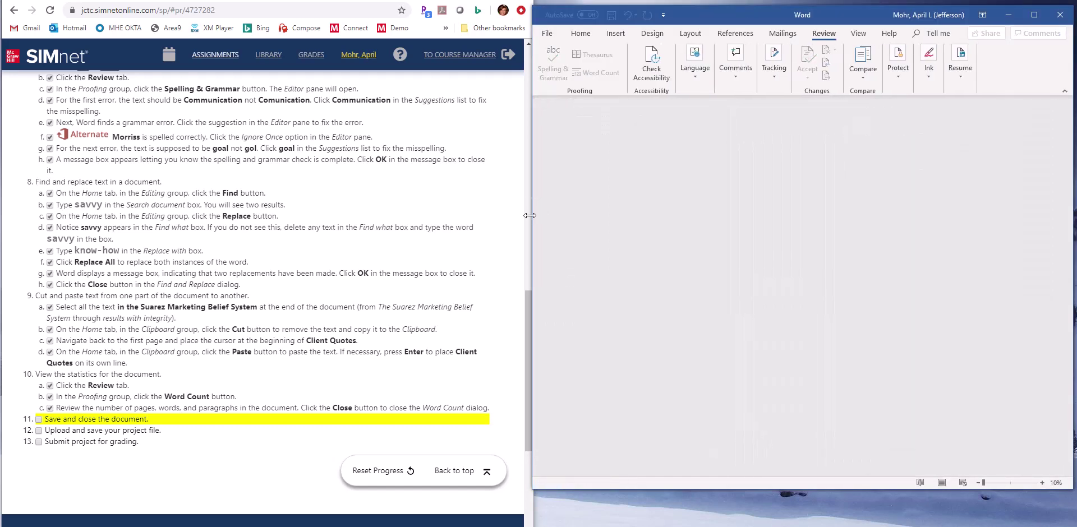
{"action": "left_click_drag", "start_coordinate": [529, 216], "coordinate": [848, 222]}
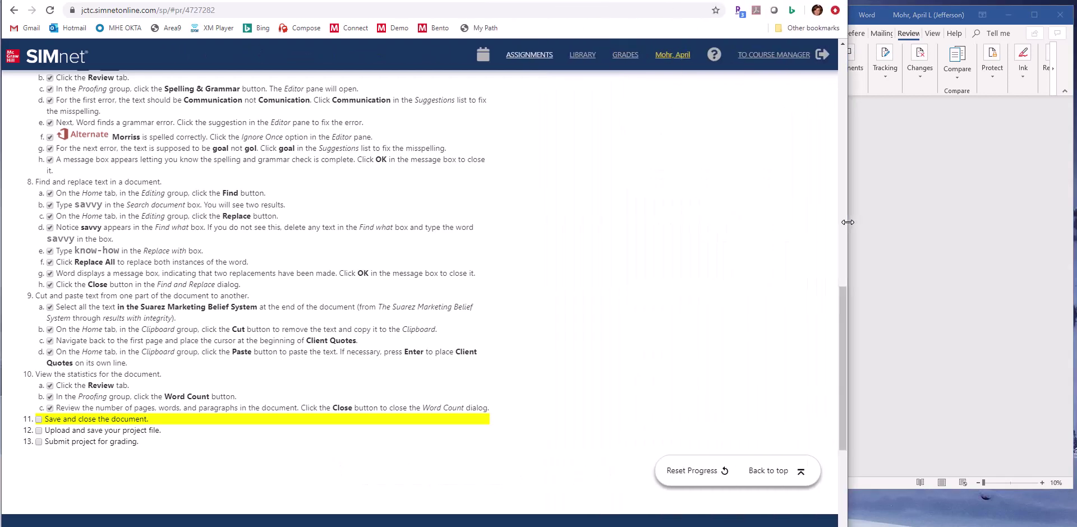
Check off step 11 and upload the SkillReview-1-1 brochure file from Downloads.
{"action": "left_click", "coordinate": [38, 420]}
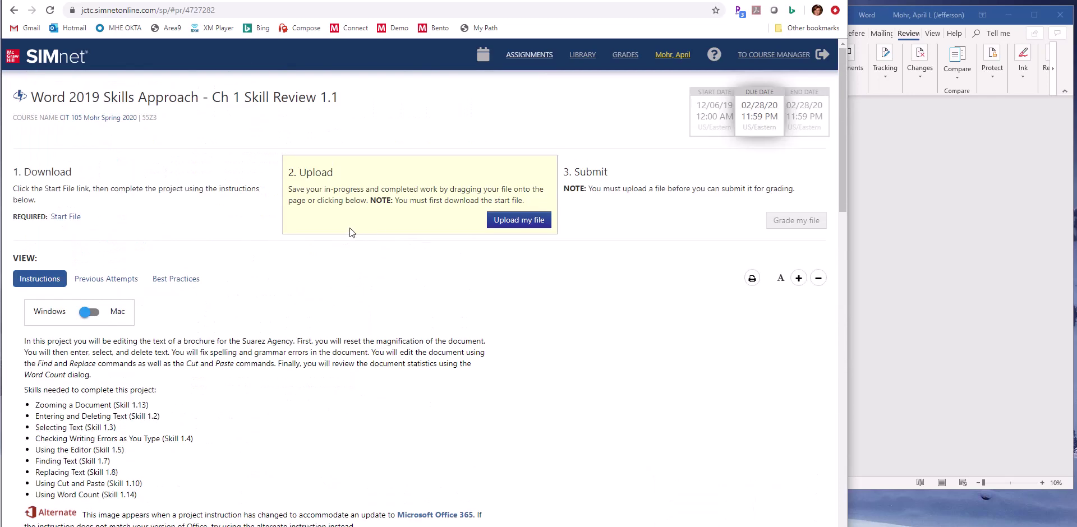
{"action": "left_click", "coordinate": [512, 223]}
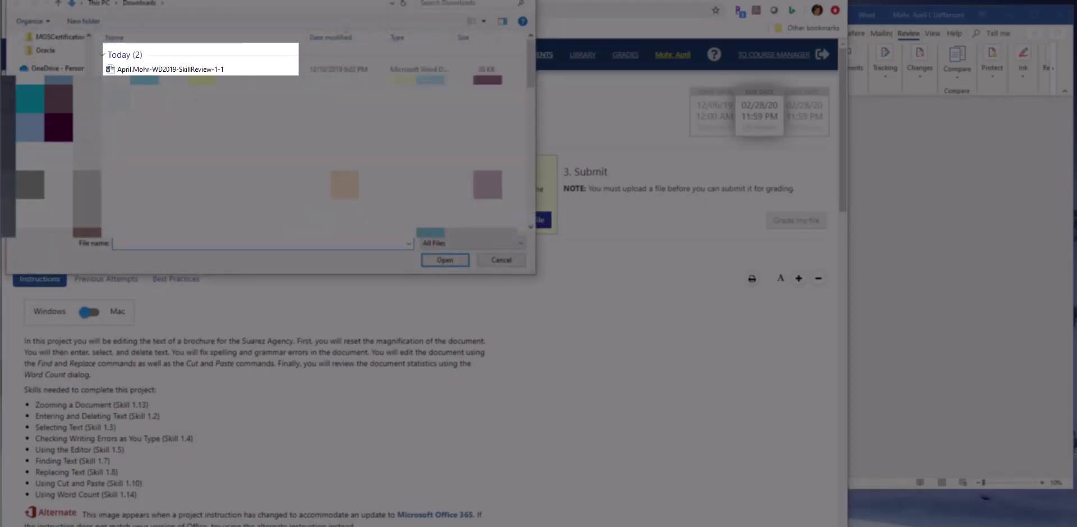
{"action": "left_click", "coordinate": [168, 69]}
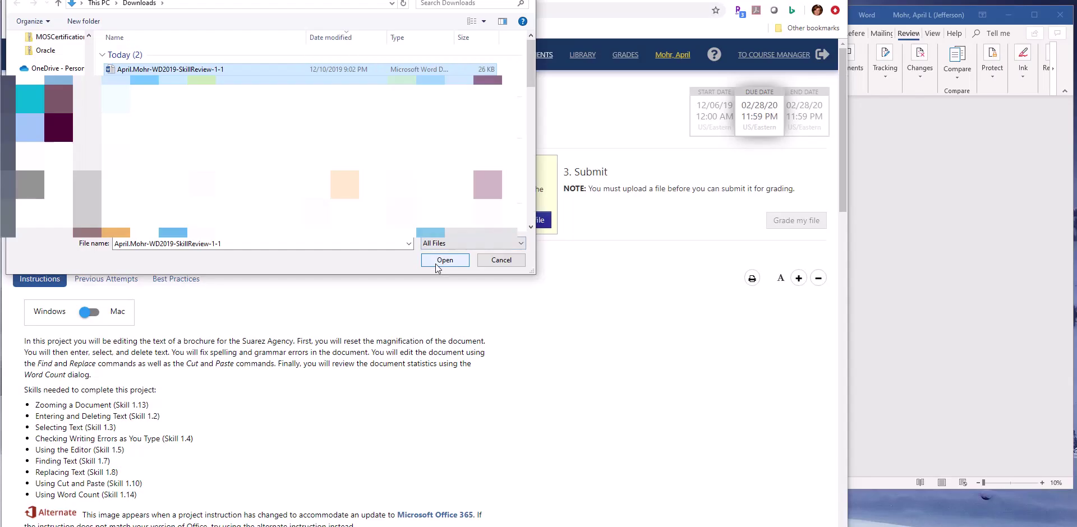
{"action": "left_click", "coordinate": [437, 260]}
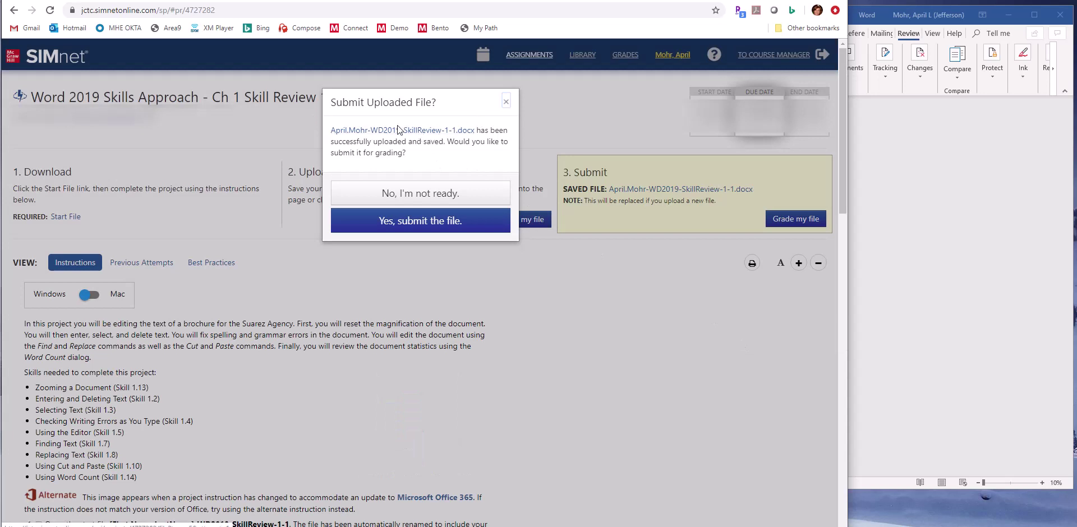
Submit the uploaded file for grading and expand step 4's graded details.
{"action": "left_click", "coordinate": [440, 226]}
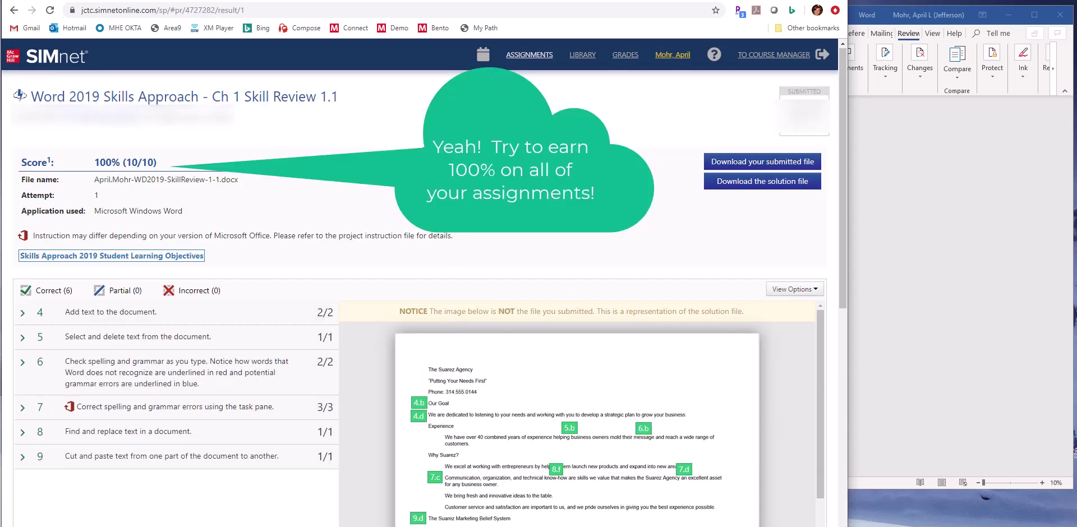
{"action": "left_click", "coordinate": [23, 313]}
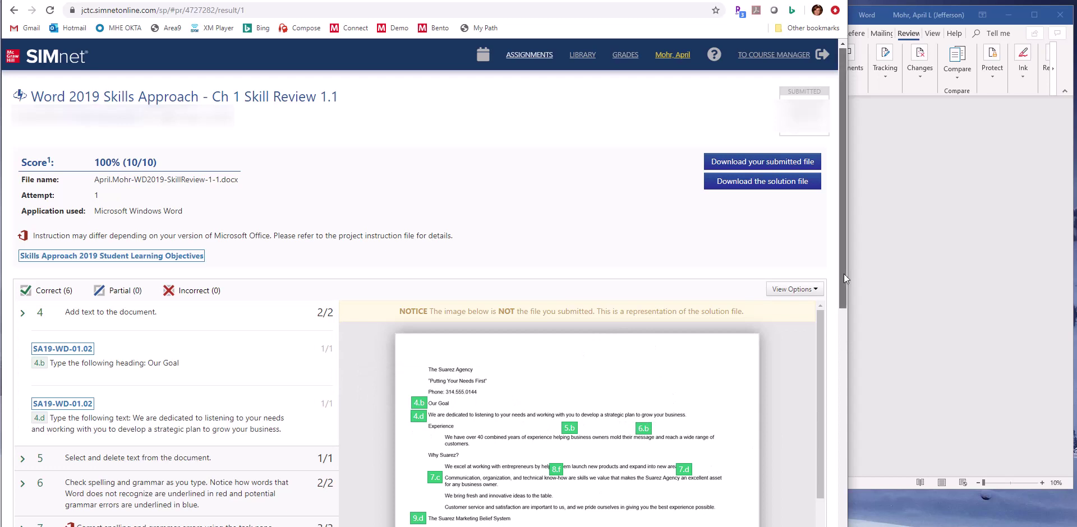
{"action": "left_click_drag", "start_coordinate": [843, 274], "coordinate": [842, 351]}
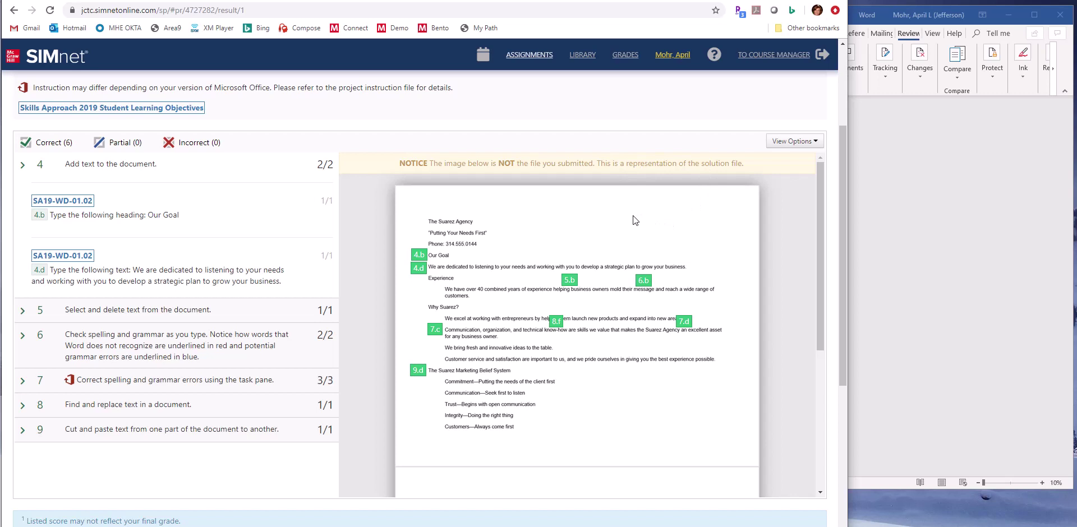
Scroll through the 100% (10/10) results and the solution file preview.
{"action": "scroll", "coordinate": [633, 216], "scroll_direction": "up", "scroll_amount": 3}
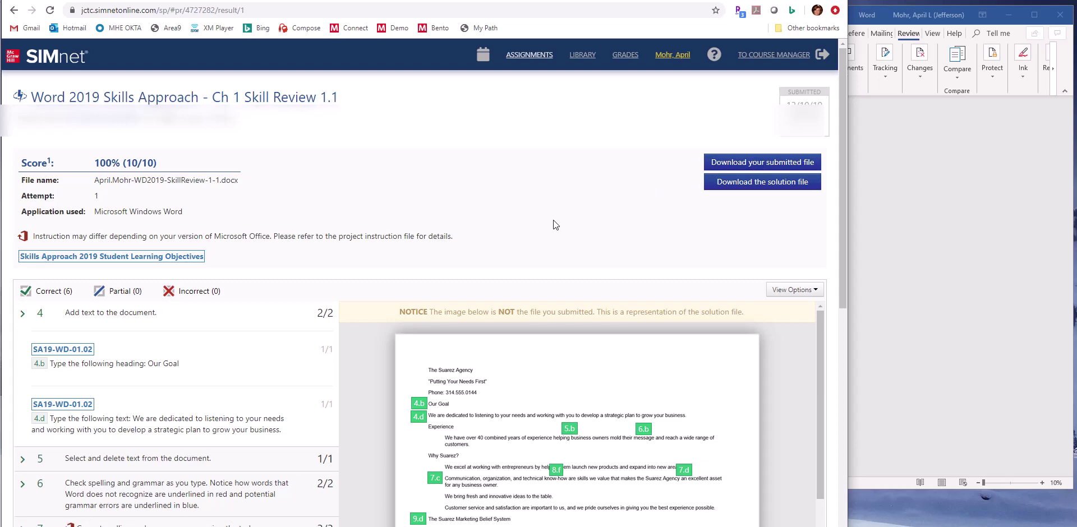
{"action": "scroll", "coordinate": [550, 317], "scroll_direction": "down", "scroll_amount": 1}
{"action": "scroll", "coordinate": [600, 335], "scroll_direction": "down", "scroll_amount": 2}
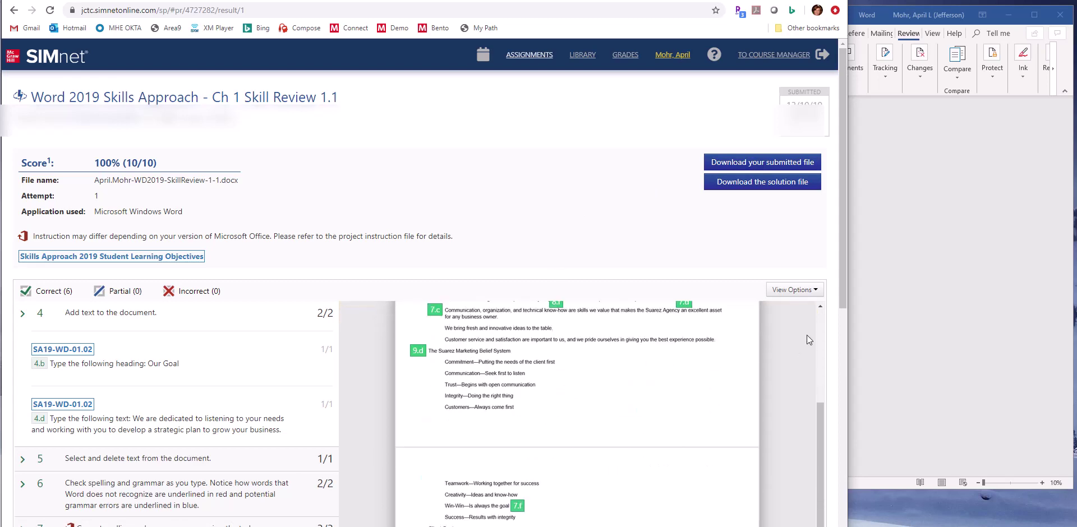
{"action": "left_click_drag", "start_coordinate": [843, 272], "coordinate": [843, 353]}
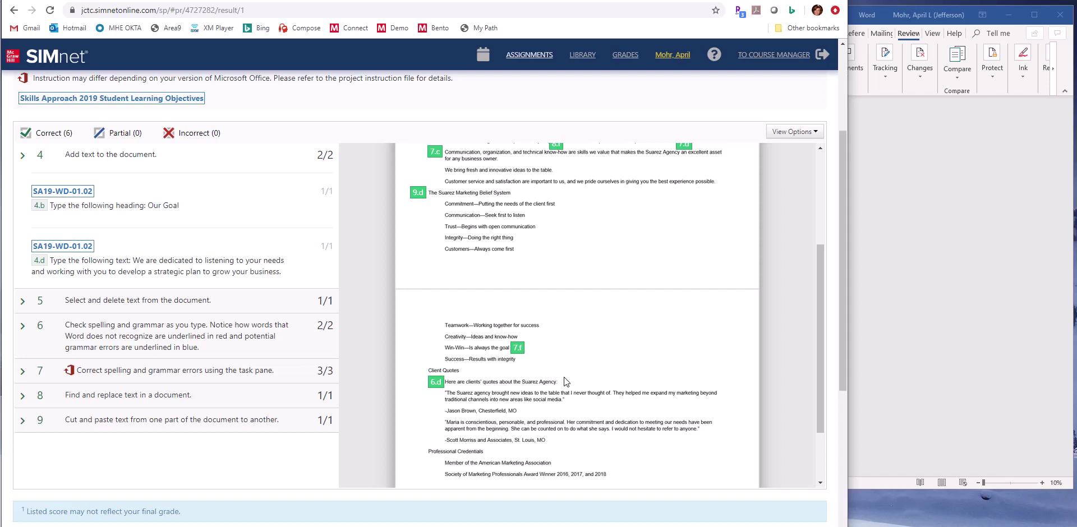
{"action": "scroll", "coordinate": [482, 294], "scroll_direction": "up", "scroll_amount": 1}
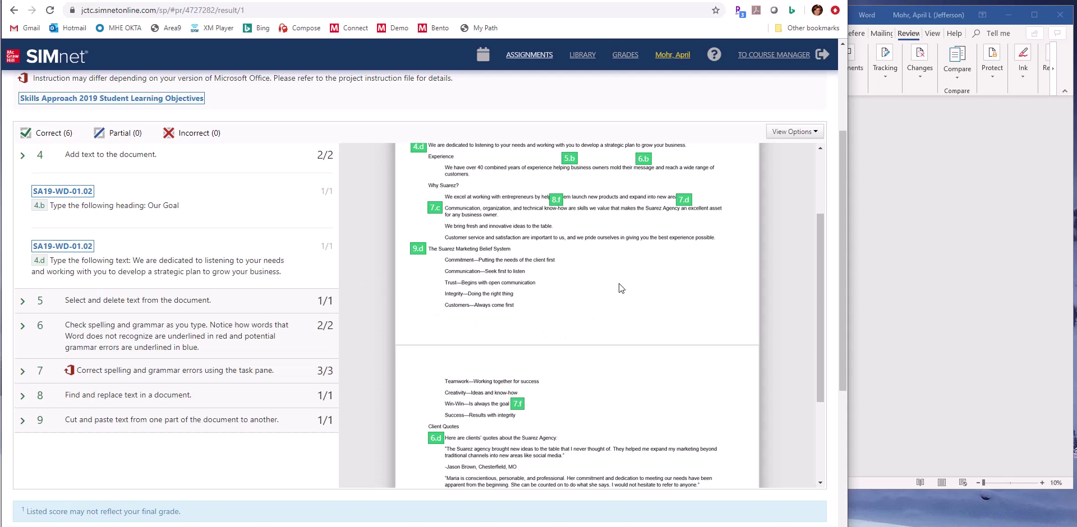
{"action": "scroll", "coordinate": [618, 282], "scroll_direction": "up", "scroll_amount": 3}
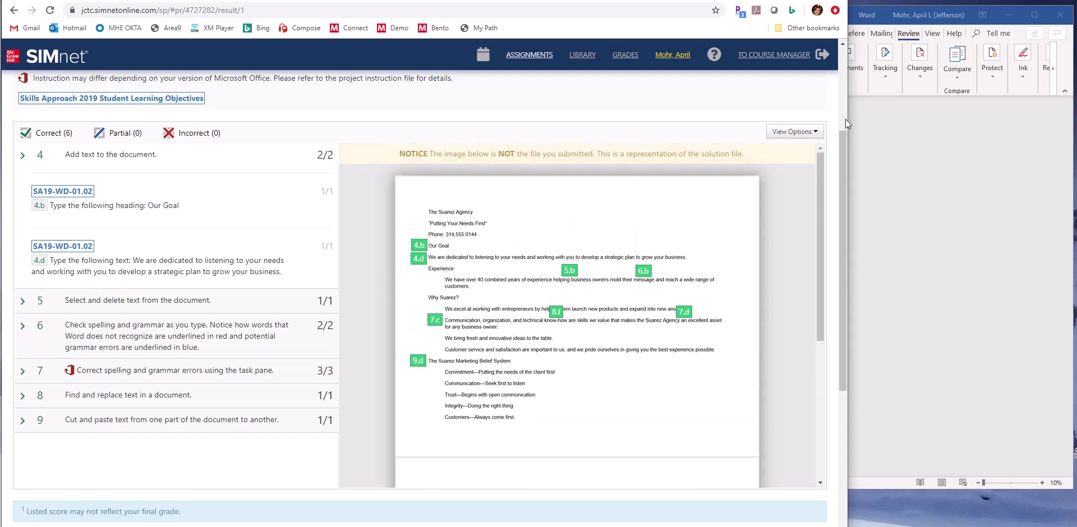
{"action": "left_click_drag", "start_coordinate": [845, 143], "coordinate": [848, 66]}
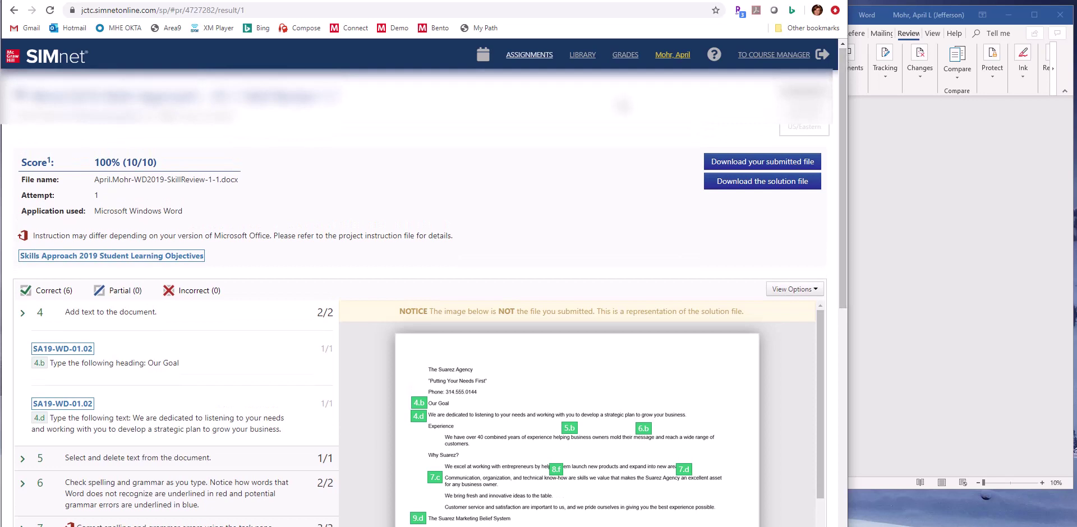
{"action": "left_click", "coordinate": [626, 55]}
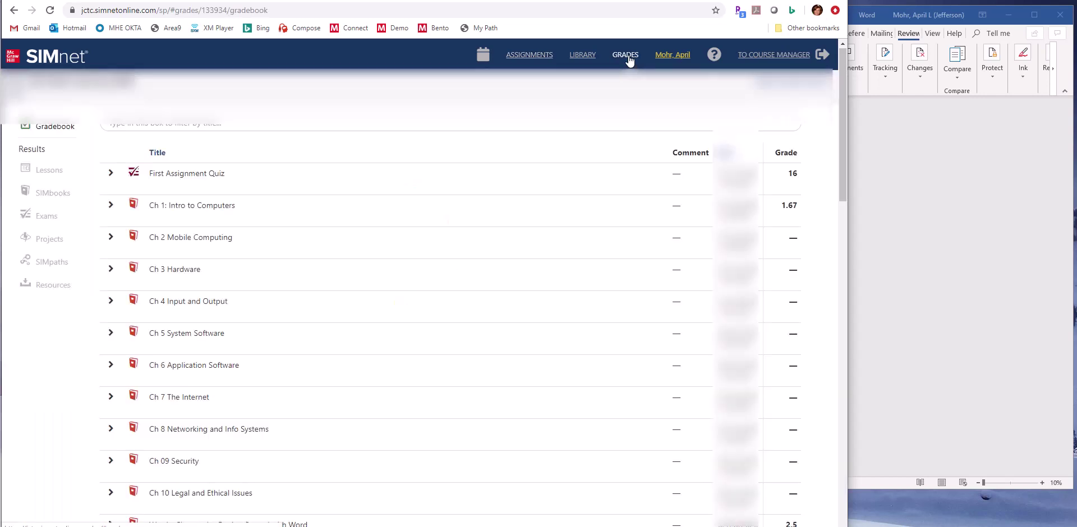
{"action": "scroll", "coordinate": [512, 404], "scroll_direction": "down", "scroll_amount": 3}
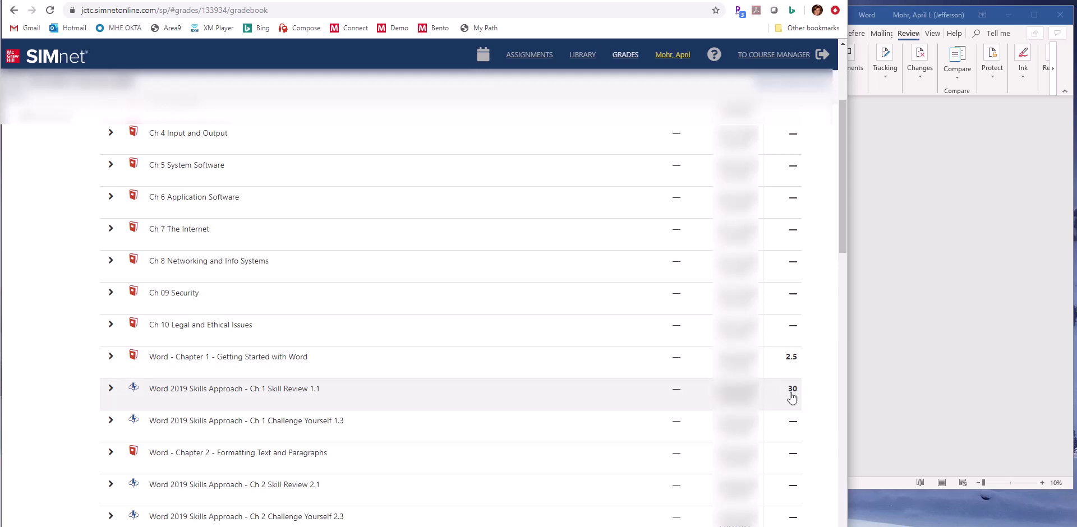
{"action": "left_click", "coordinate": [194, 391]}
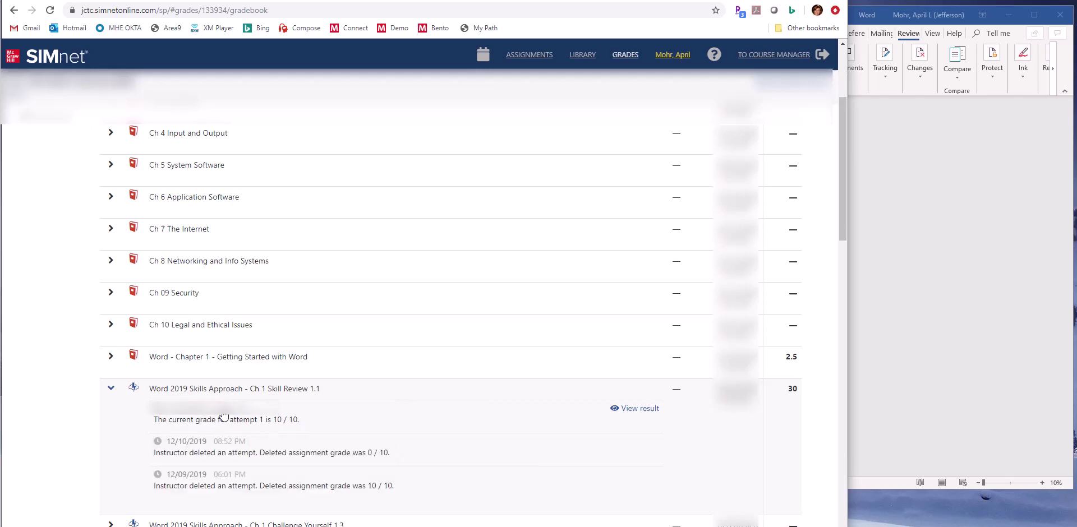
{"action": "left_click", "coordinate": [224, 419]}
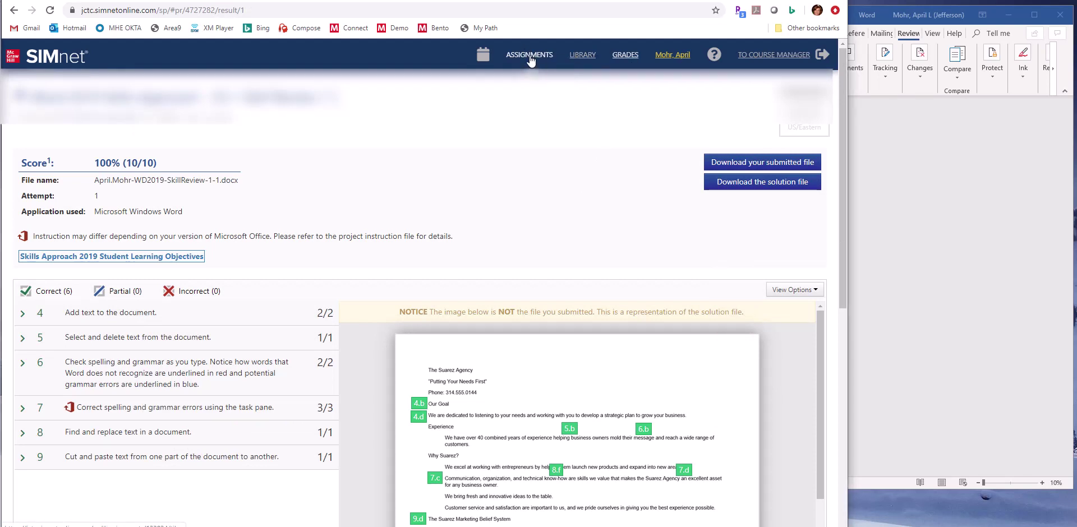
Open ASSIGNMENTS, then the 07 Word Ch 1 group, then the Skill Review 1.1 project.
{"action": "left_click", "coordinate": [529, 55]}
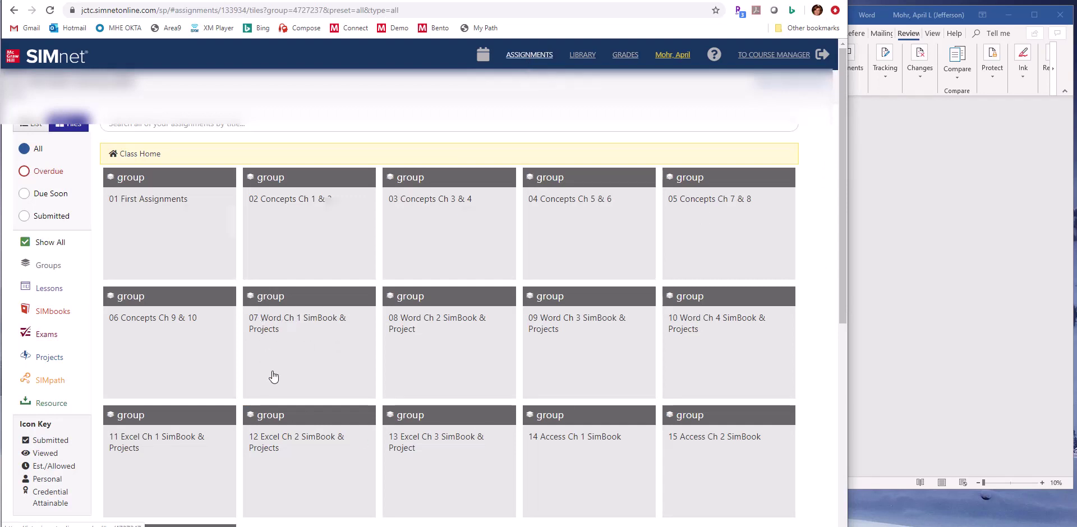
{"action": "left_click", "coordinate": [290, 355]}
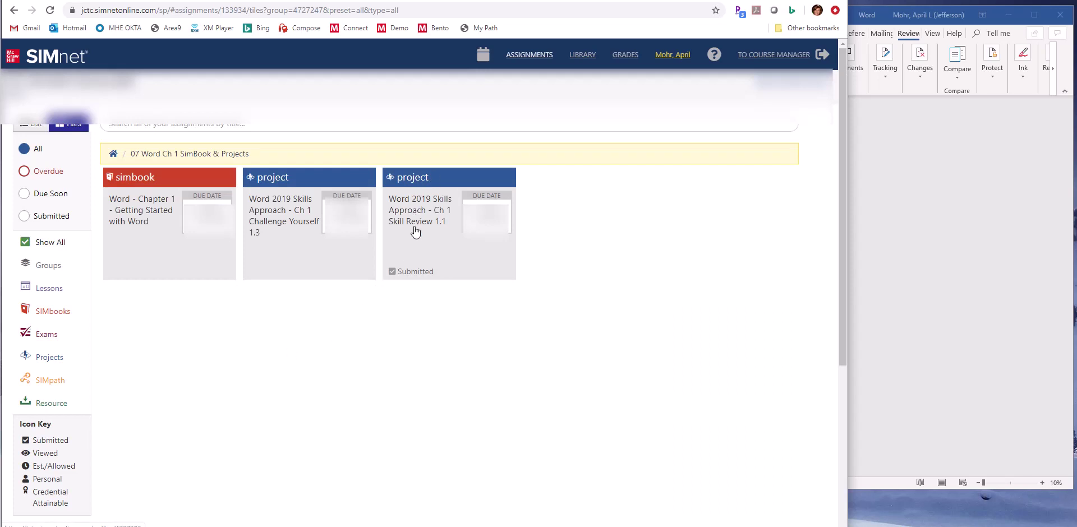
{"action": "left_click", "coordinate": [391, 275]}
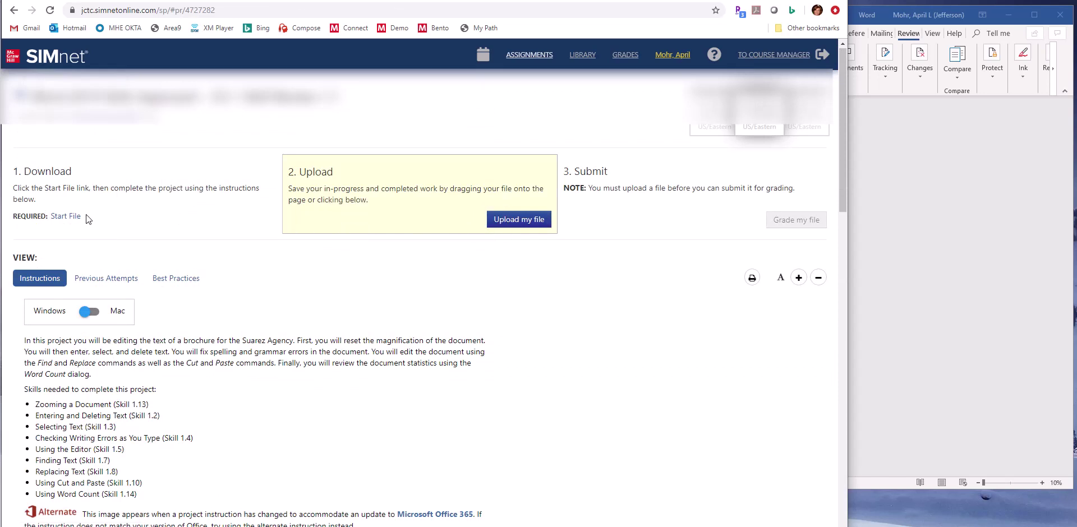
Show Previous Attempts, listing Attempt 1 scored 100% (10/10).
{"action": "scroll", "coordinate": [248, 334], "scroll_direction": "down", "scroll_amount": 4}
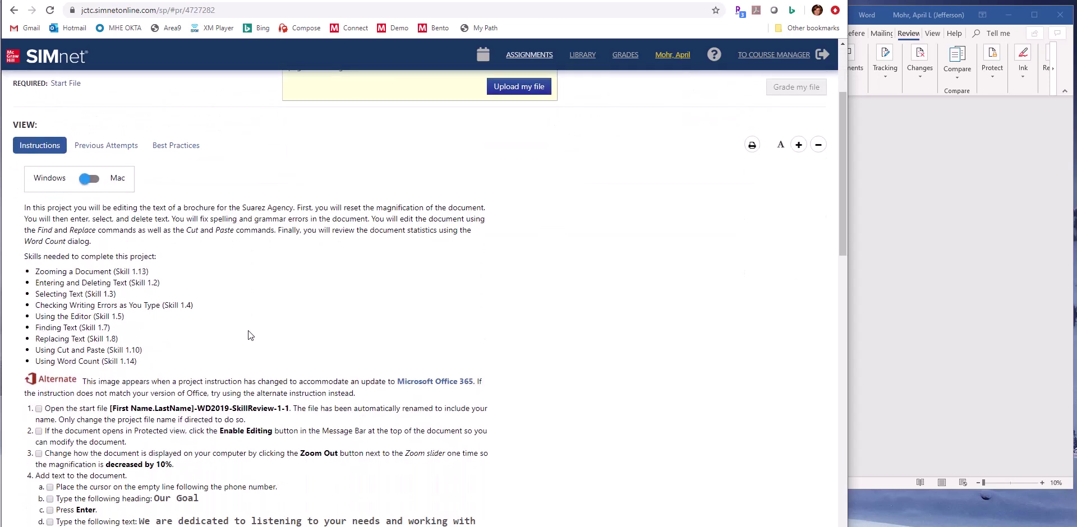
{"action": "scroll", "coordinate": [278, 371], "scroll_direction": "down", "scroll_amount": 2}
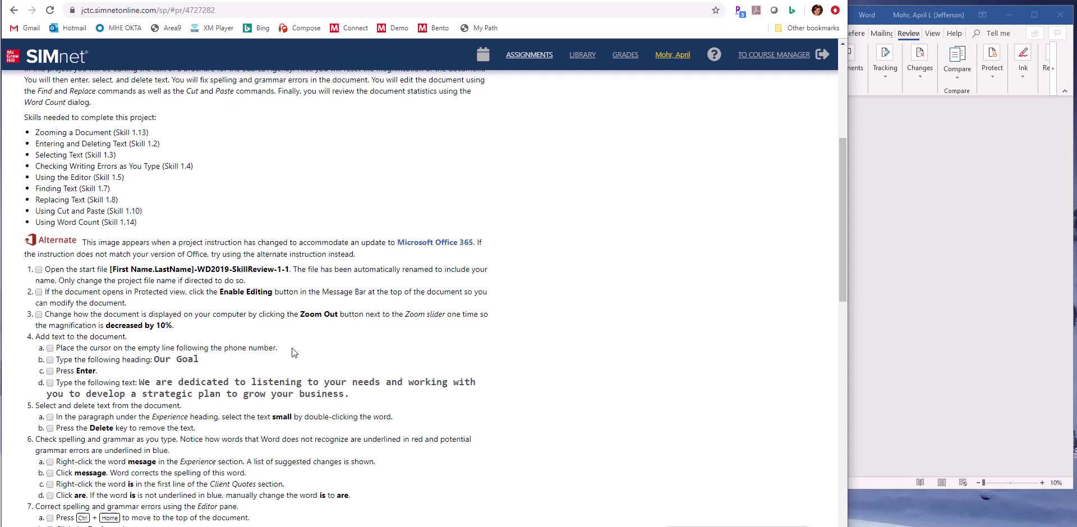
{"action": "scroll", "coordinate": [292, 347], "scroll_direction": "up", "scroll_amount": 7}
{"action": "scroll", "coordinate": [292, 348], "scroll_direction": "down", "scroll_amount": 8}
{"action": "scroll", "coordinate": [291, 348], "scroll_direction": "down", "scroll_amount": 7}
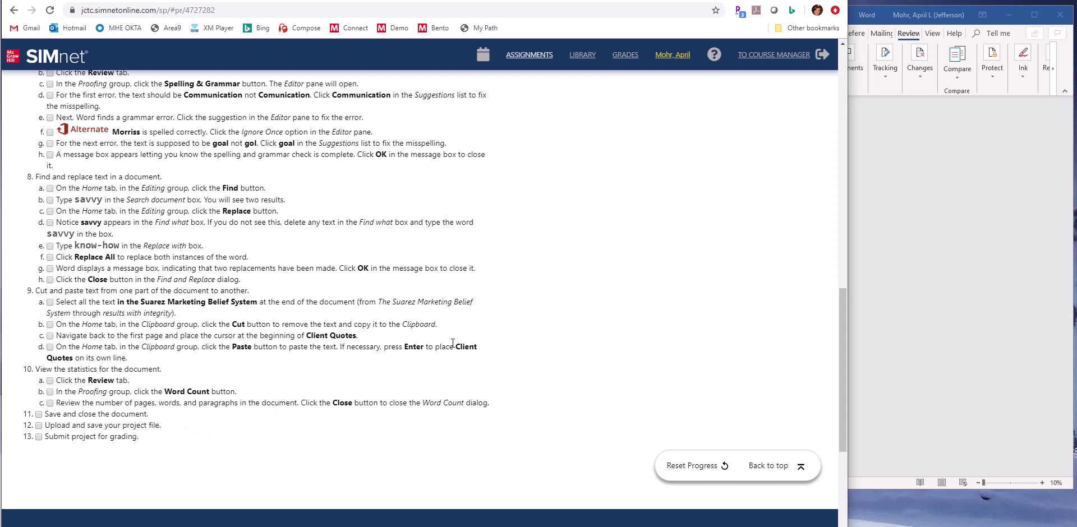
{"action": "scroll", "coordinate": [452, 342], "scroll_direction": "up", "scroll_amount": 10}
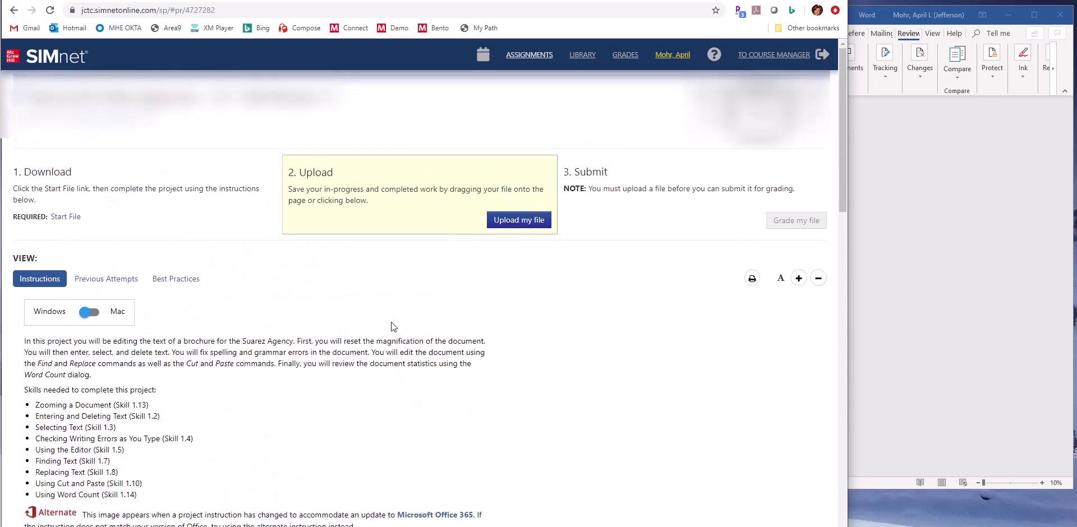
{"action": "left_click", "coordinate": [103, 279]}
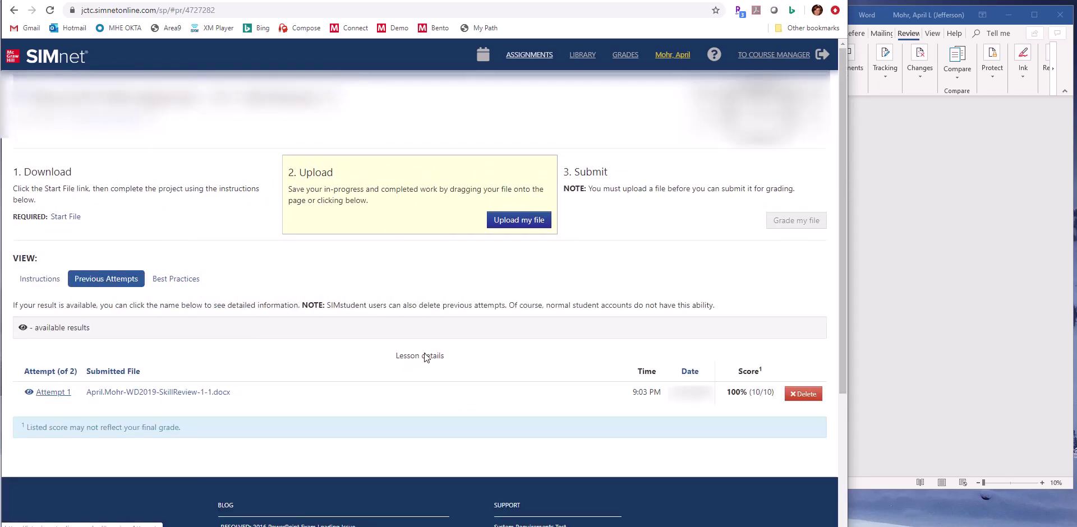